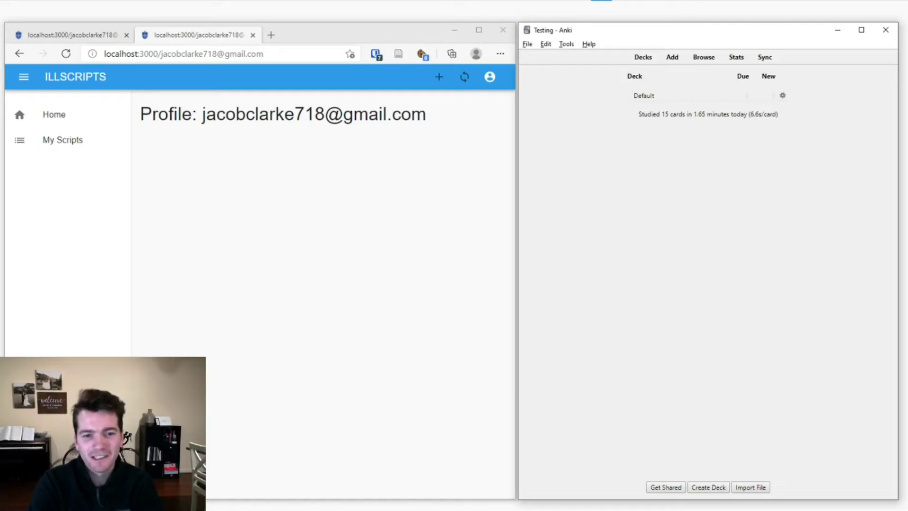
Create a new script named "Pancytopenia"
left_click(435, 81)
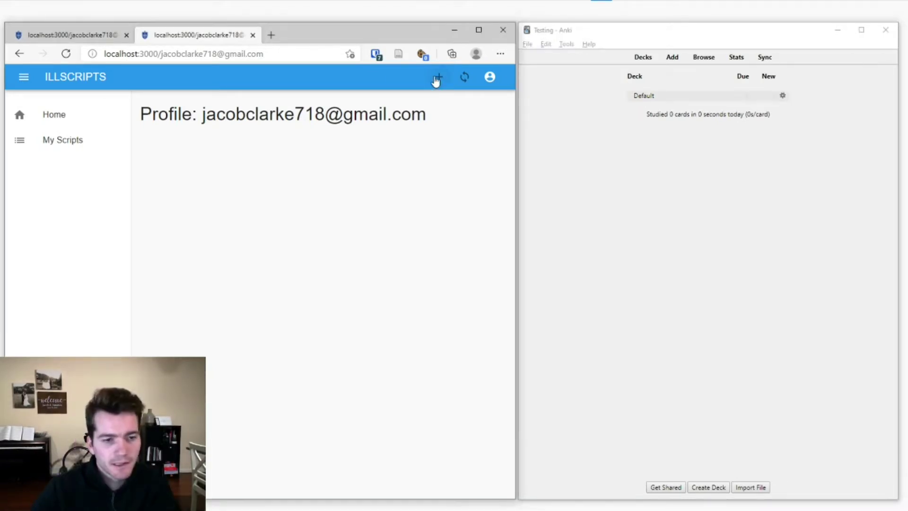
left_click(436, 81)
left_click(241, 296)
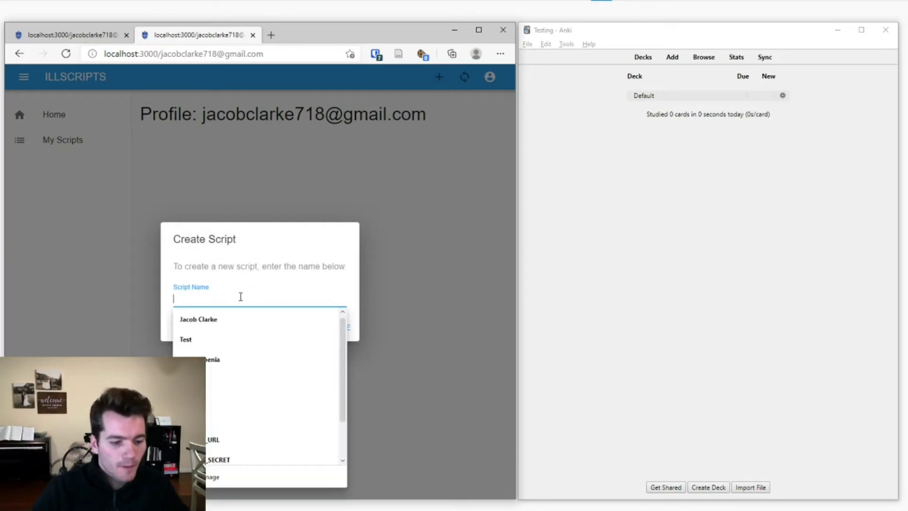
type("Pancytop")
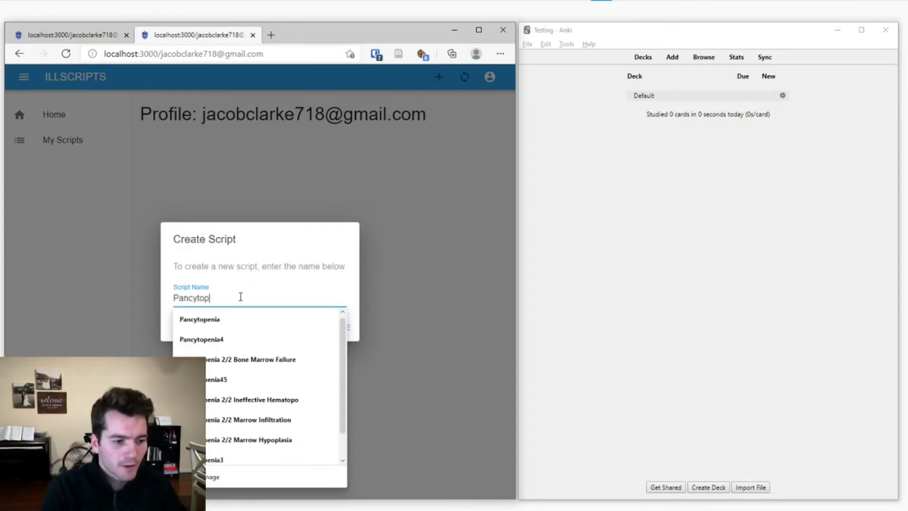
type("enia")
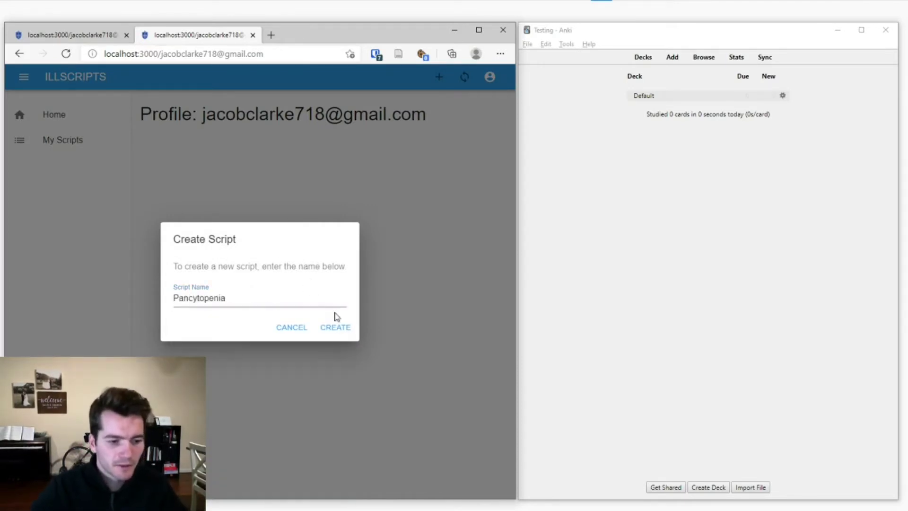
left_click(335, 333)
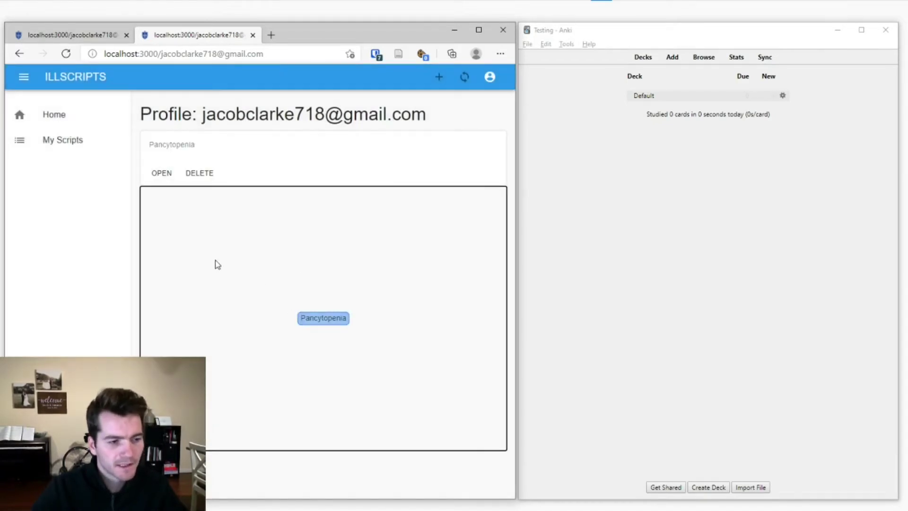
Open the Pancytopenia script and add leukopenia, anemia and thrombocytopenia as its parents
left_click(163, 173)
left_click(191, 193)
type("leukopenia")
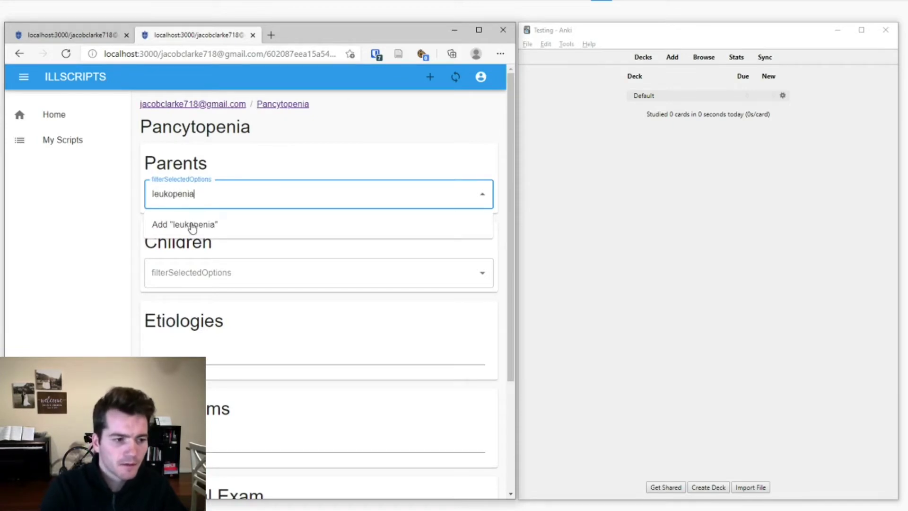
left_click(192, 225)
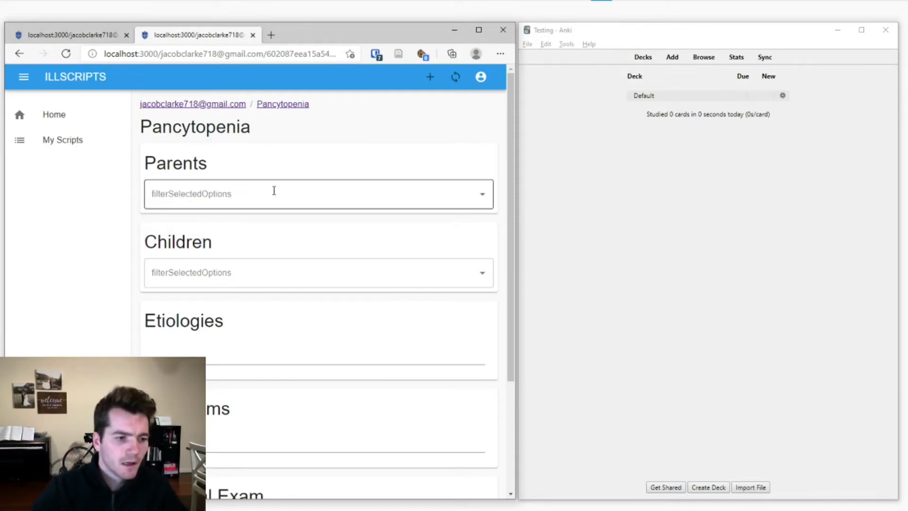
left_click(273, 192)
type("anemia")
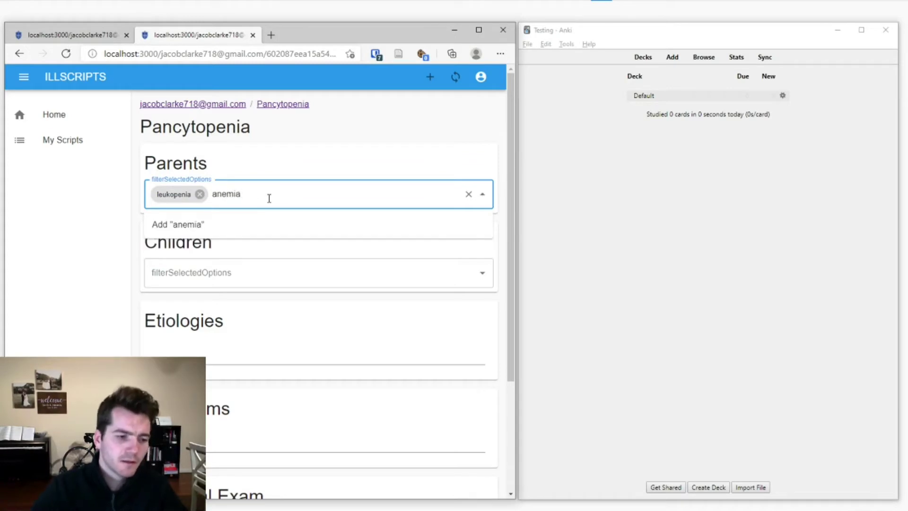
left_click(233, 232)
left_click(314, 193)
type("thrombocytopenia")
key("Return")
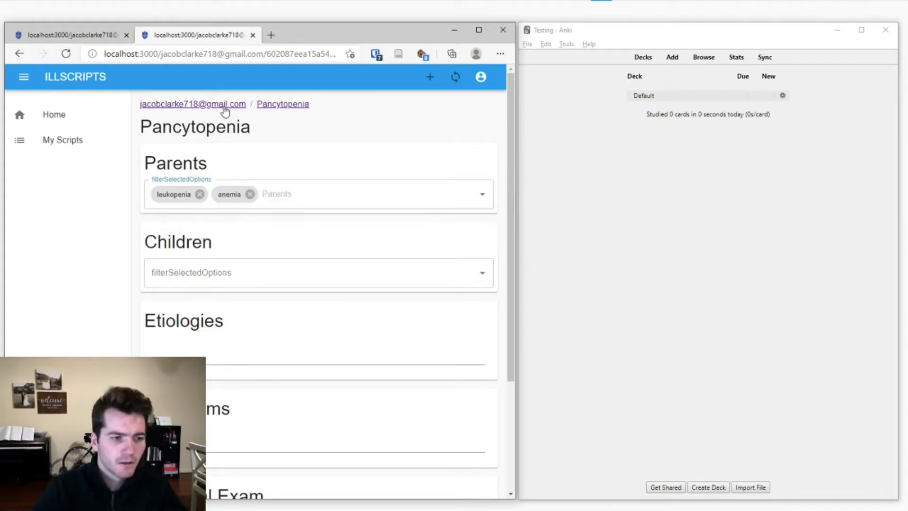
Return to the profile's script list, open the leukopenia script and add the symptom "recurrent infection"
left_click(222, 104)
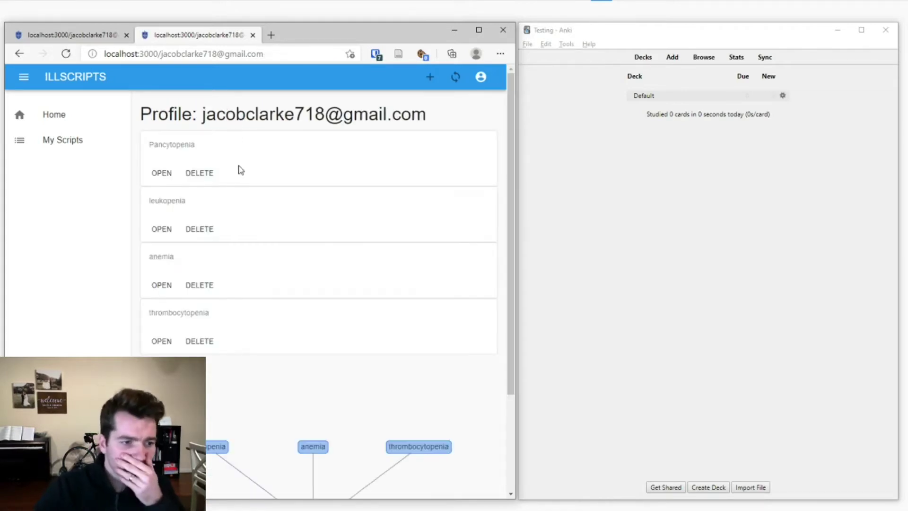
scroll(73, 335, "down", 3)
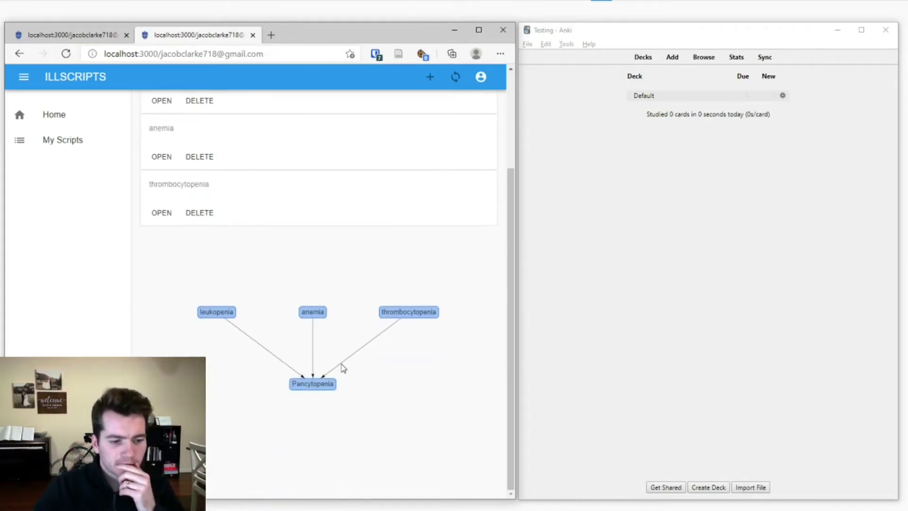
scroll(341, 366, "up", 1)
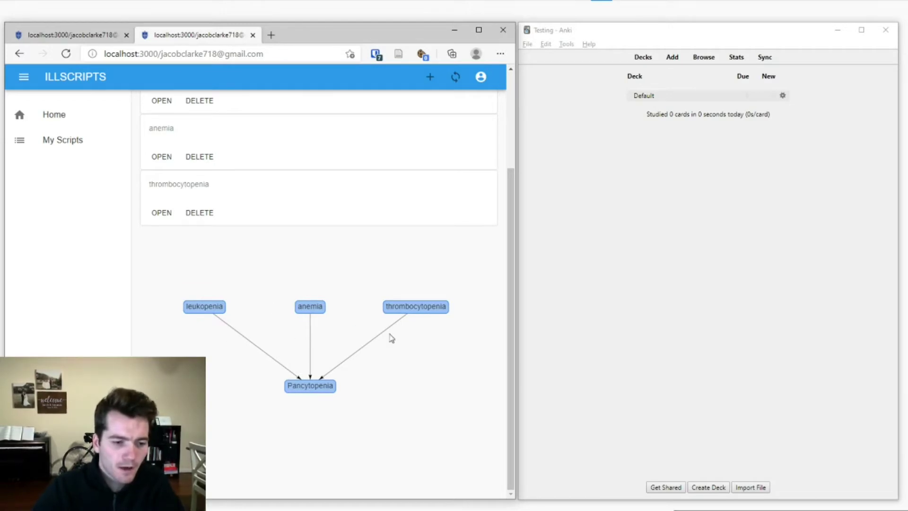
scroll(82, 293, "up", 5)
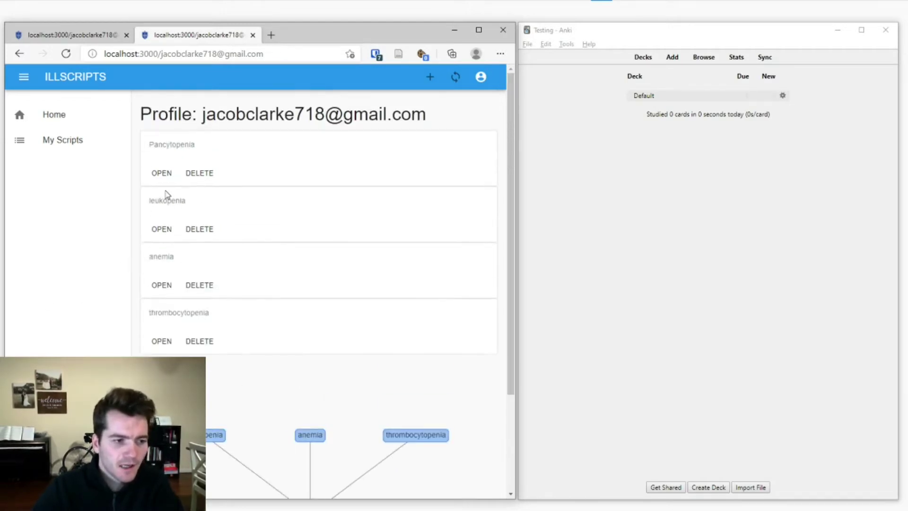
left_click(161, 230)
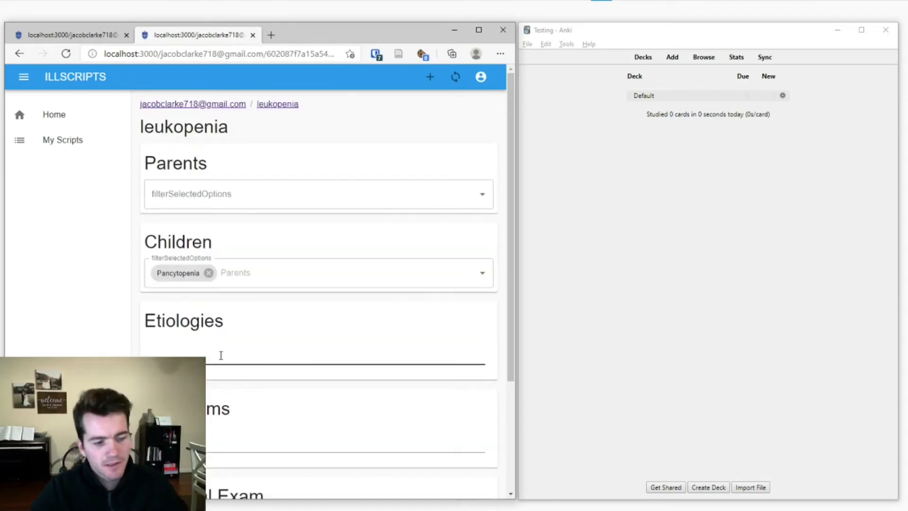
scroll(227, 331, "down", 3)
left_click(233, 320)
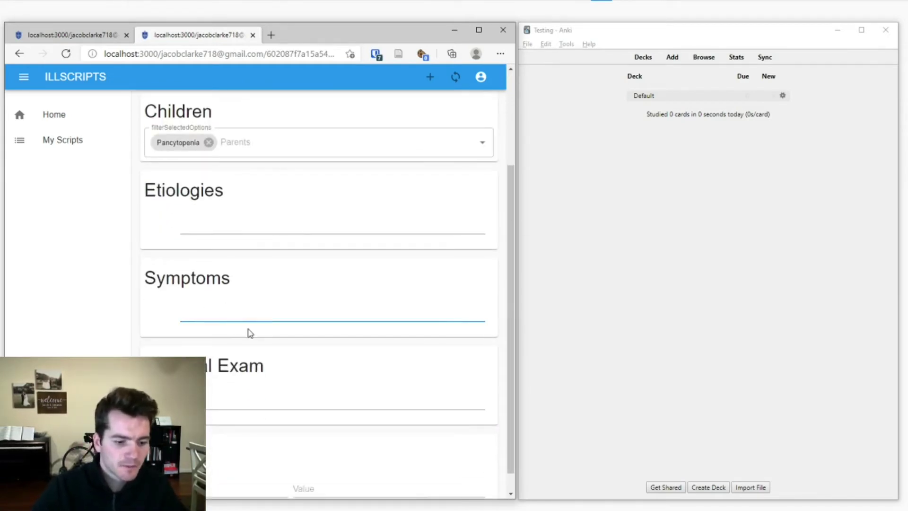
scroll(247, 330, "up", 3)
scroll(226, 418, "down", 3)
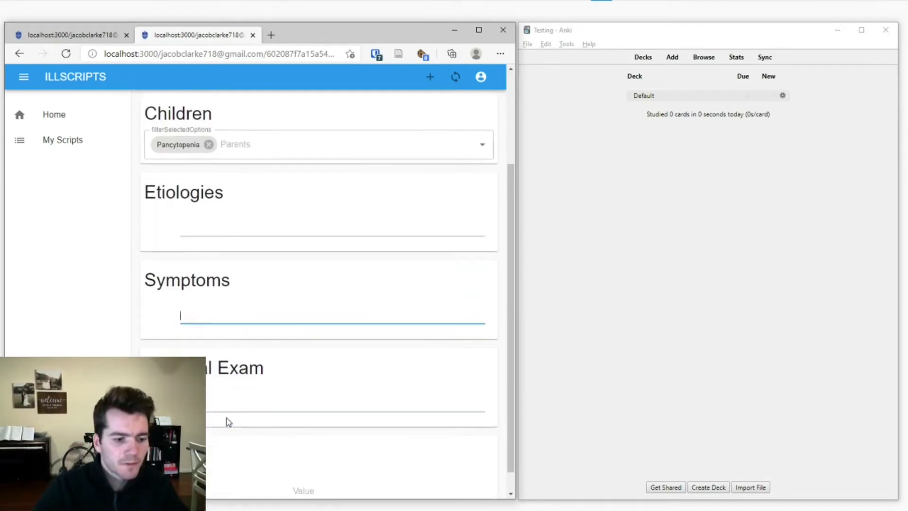
type("recurrent infection")
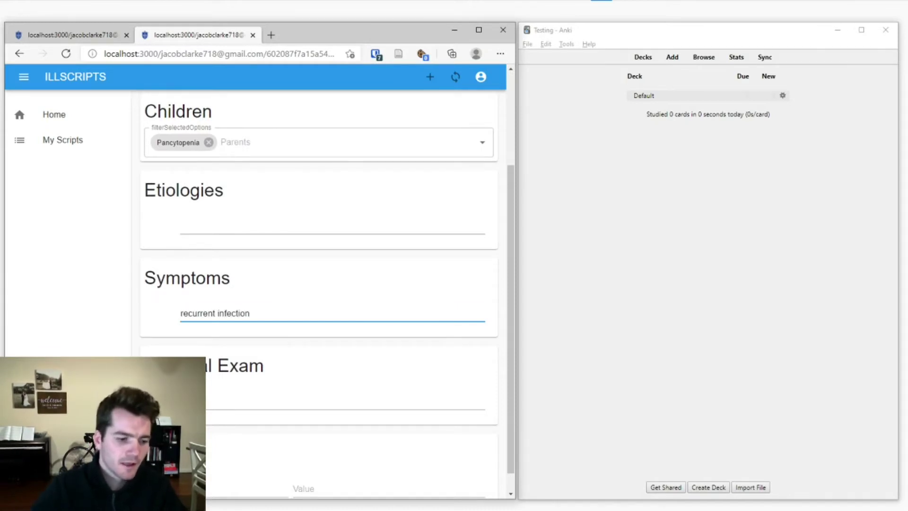
key("Return")
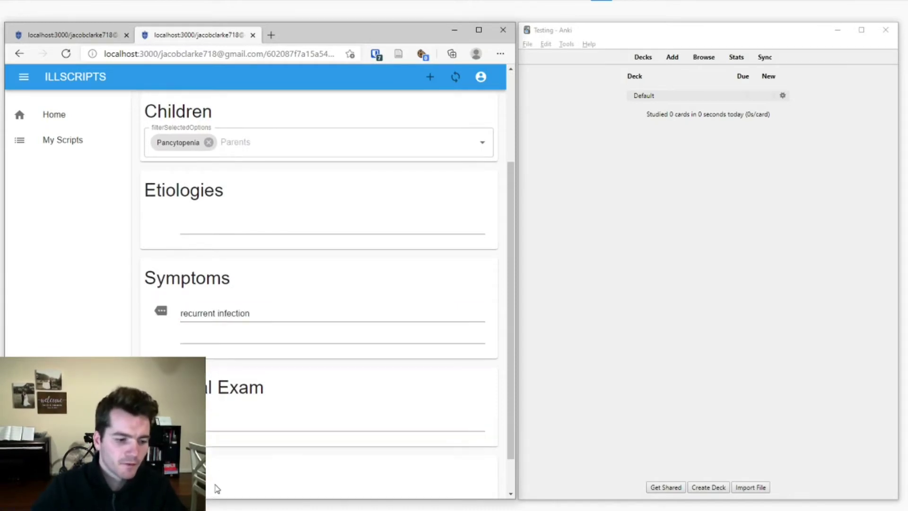
Add an entry with the value "low white count" in the section below Physical Exam of the leukopenia script
scroll(211, 428, "down", 1)
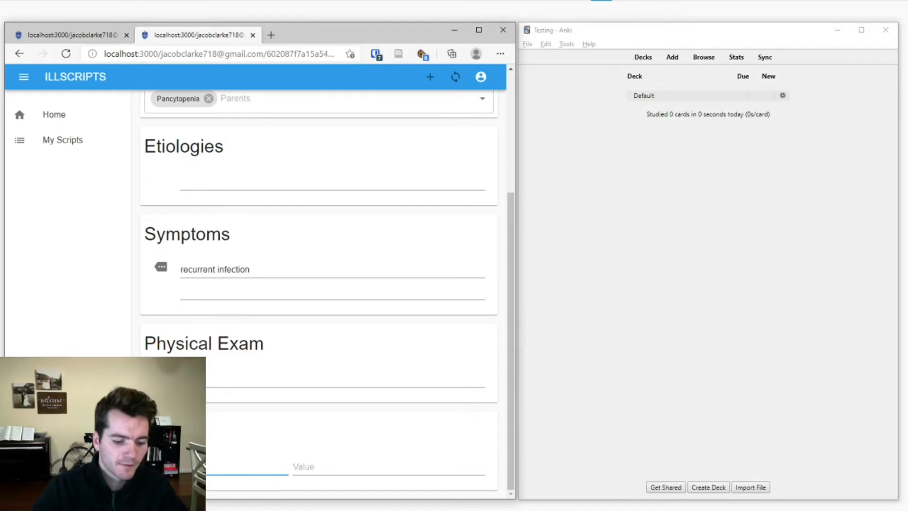
left_click(327, 475)
type("low white count")
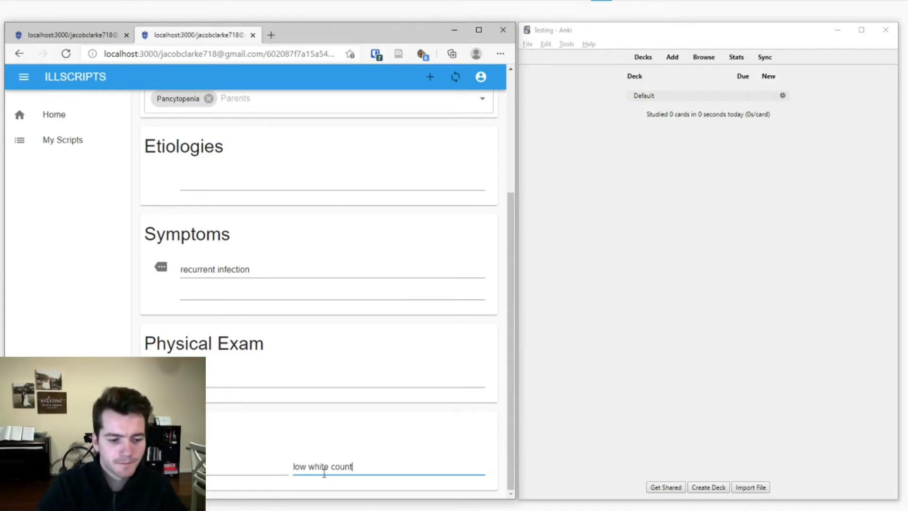
key("Return")
Open the anemia script from the profile and add the symptom "fatigue" and the physical exam finding "pallor"
scroll(233, 308, "up", 4)
left_click(198, 100)
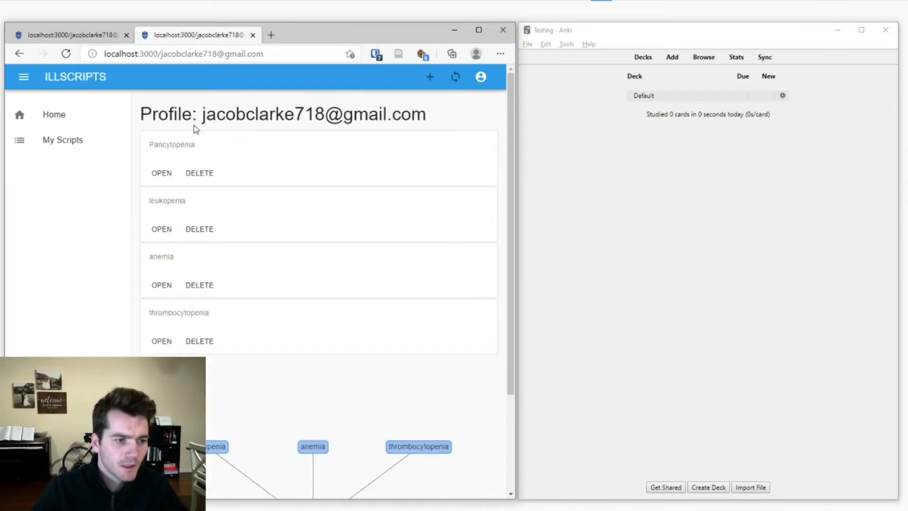
left_click(162, 286)
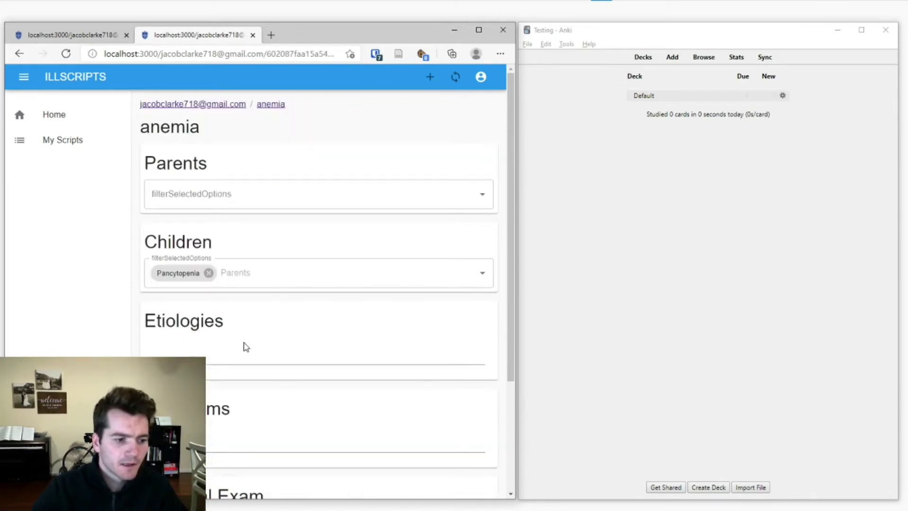
scroll(229, 440, "down", 2)
left_click(207, 384)
scroll(207, 384, "down", 1)
type("fat")
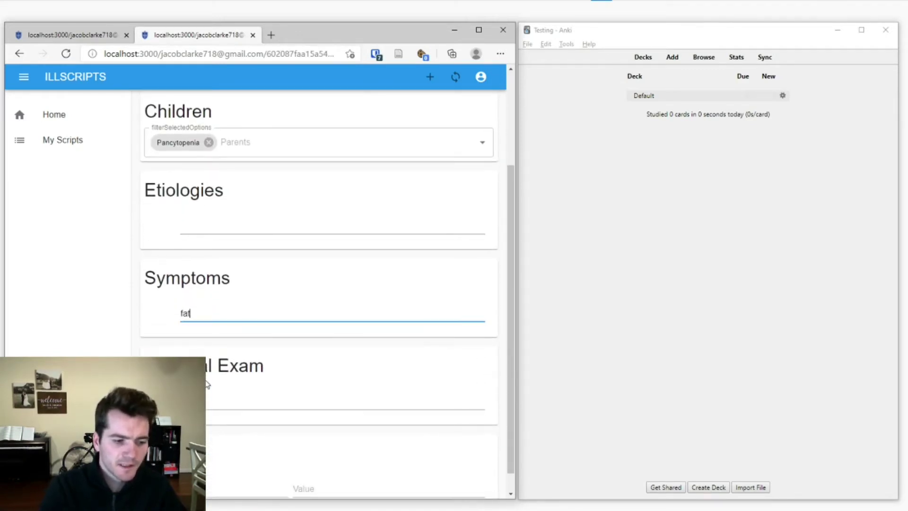
type("igue")
key("Return")
left_click(246, 426)
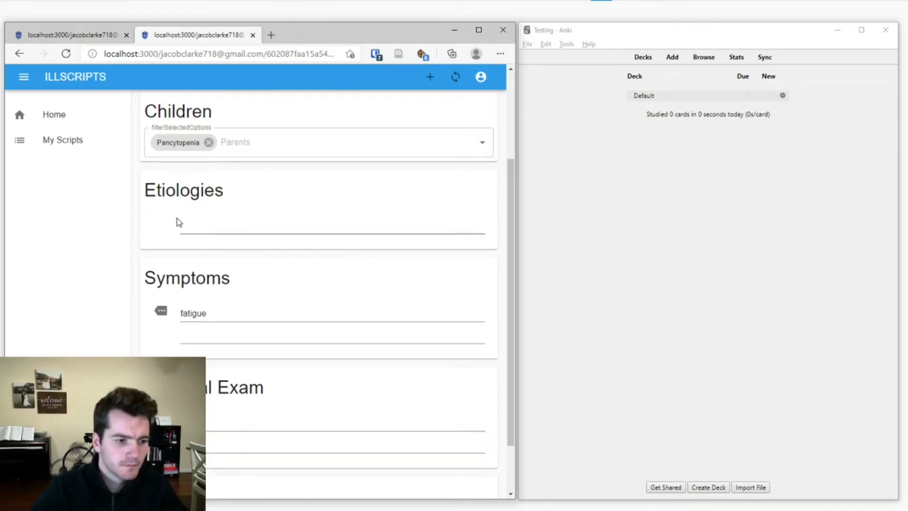
Open the thrombocytopenia script from the profile and add the symptom "recurrent nosebleed"
scroll(182, 240, "up", 3)
left_click(208, 105)
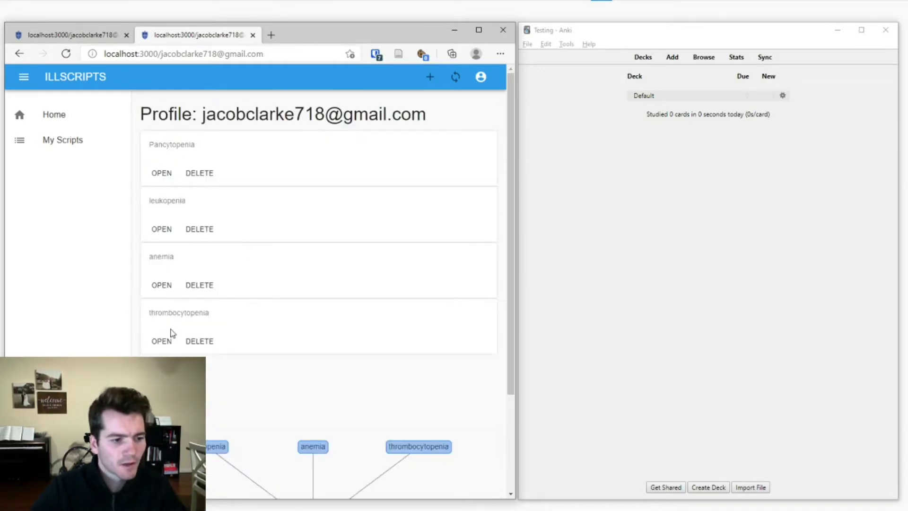
left_click(158, 341)
scroll(243, 398, "down", 2)
left_click(220, 378)
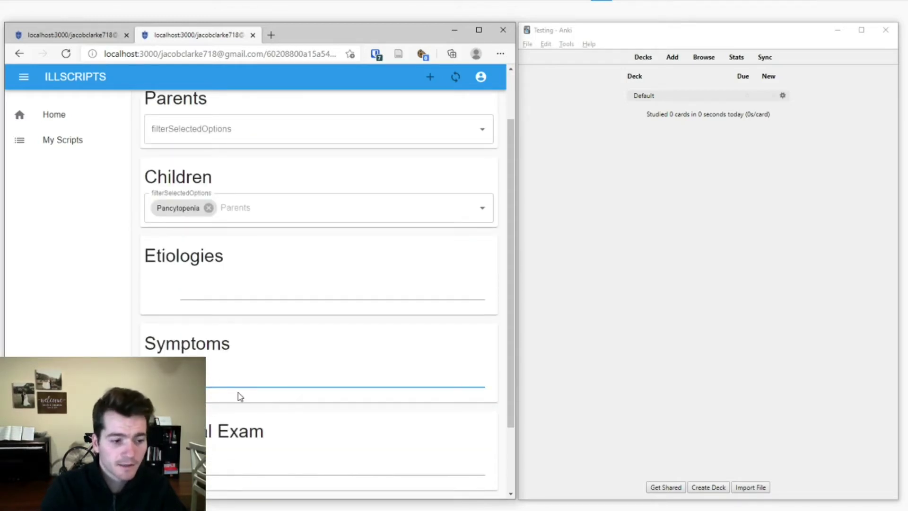
type("Frequent nose")
type("bleed")
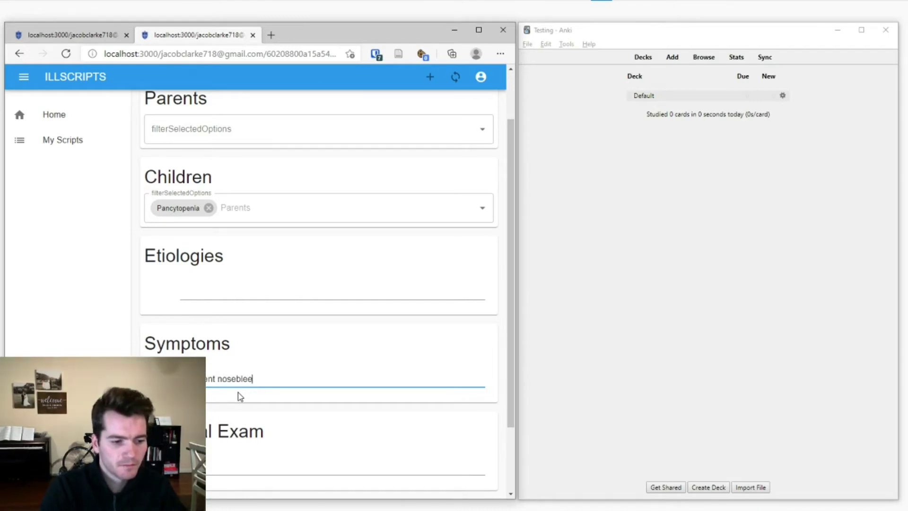
key("Return")
scroll(167, 152, "up", 1)
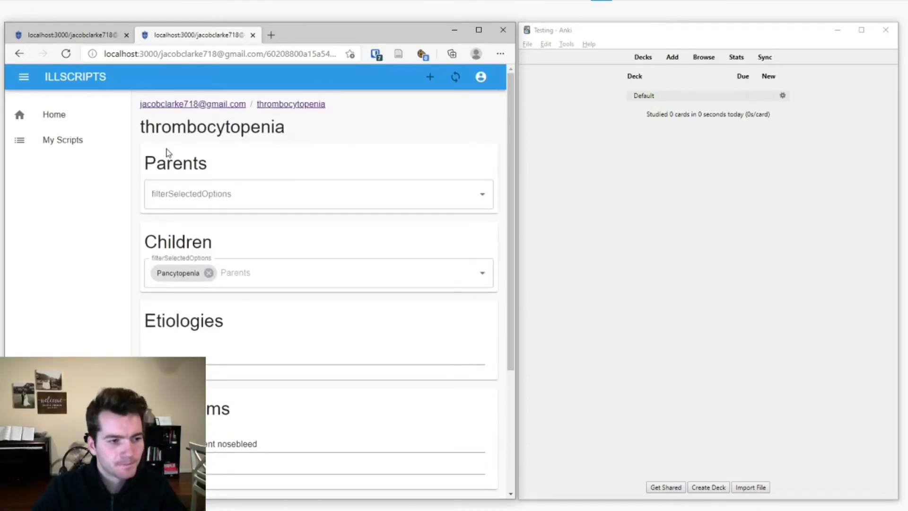
Reopen the Pancytopenia script, examine its symptoms, physical exam findings and parents, and return to the profile's script list
left_click(160, 107)
scroll(292, 351, "down", 1)
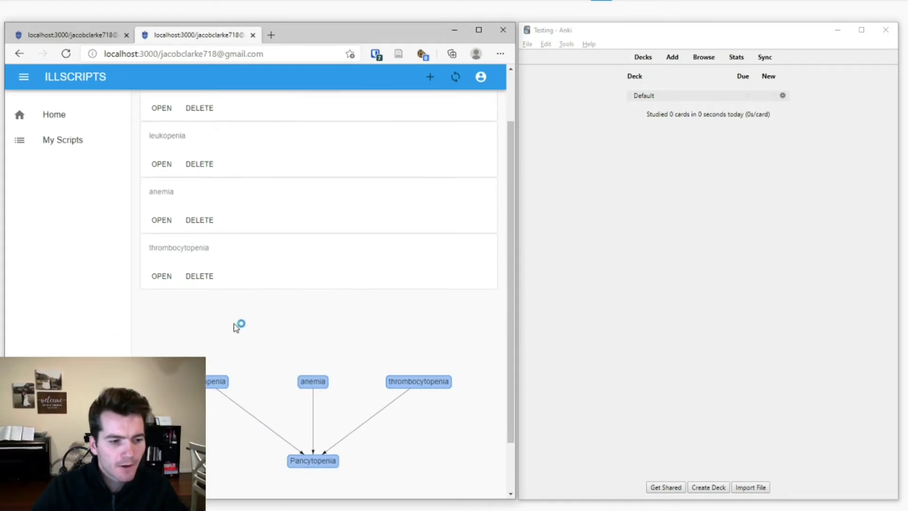
scroll(158, 208, "up", 1)
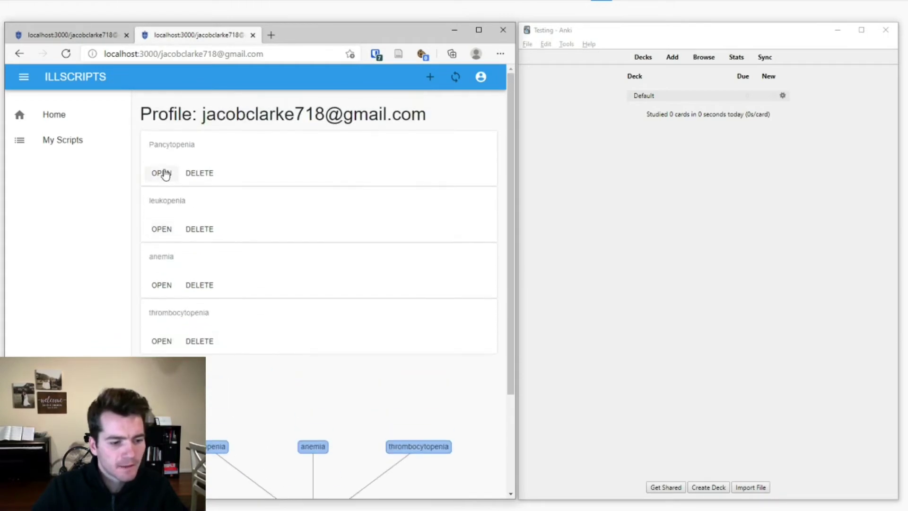
left_click(159, 174)
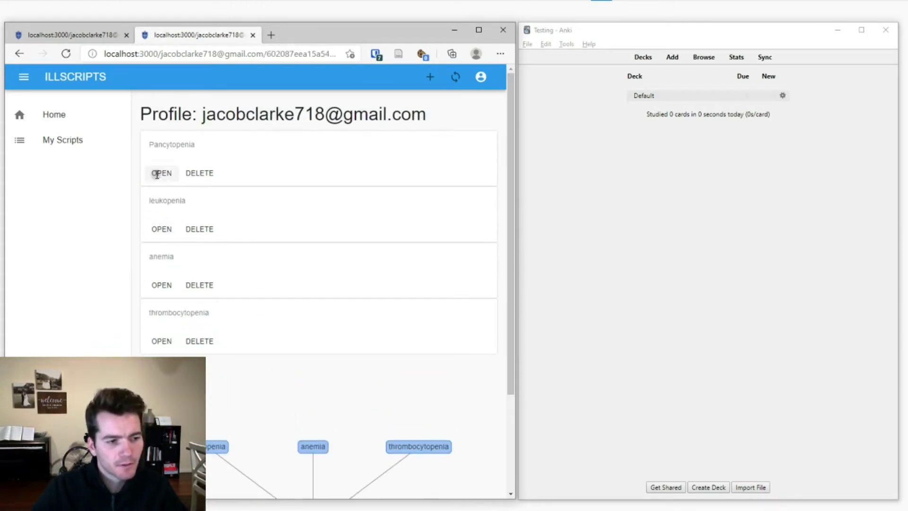
scroll(245, 285, "down", 3)
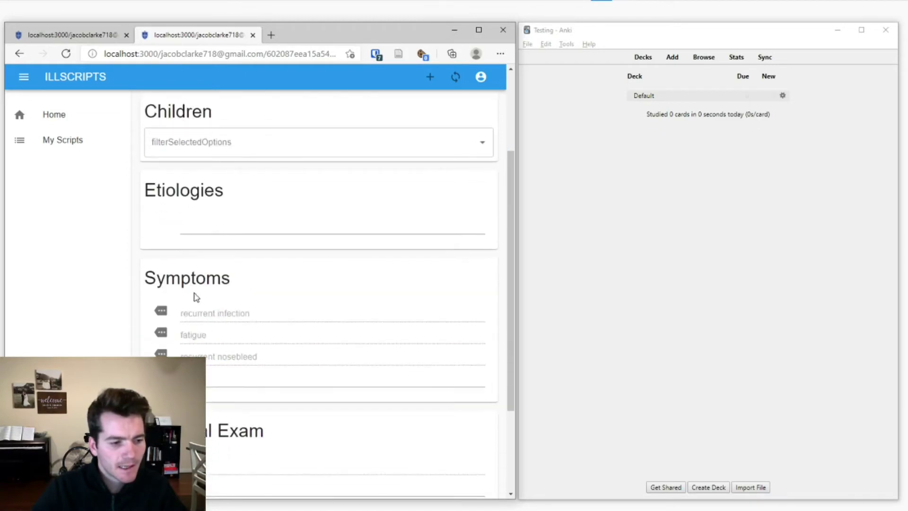
scroll(252, 393, "down", 3)
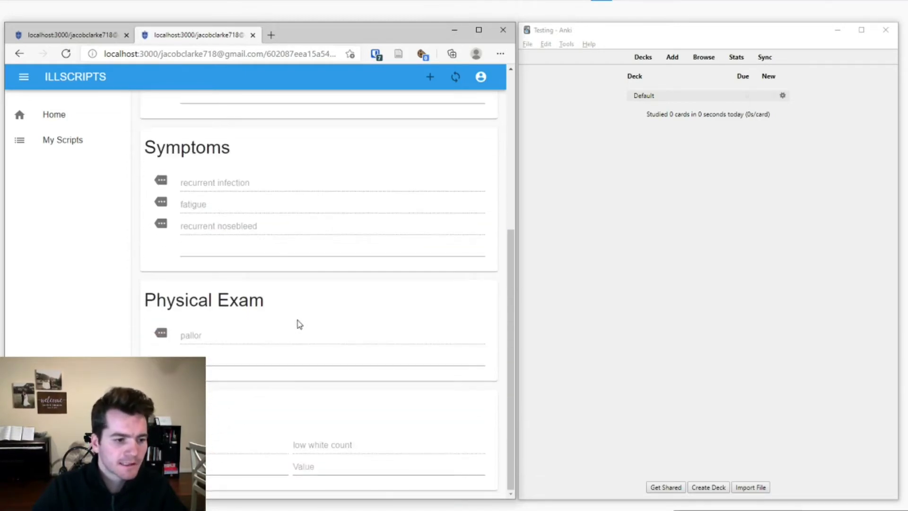
scroll(377, 480, "up", 6)
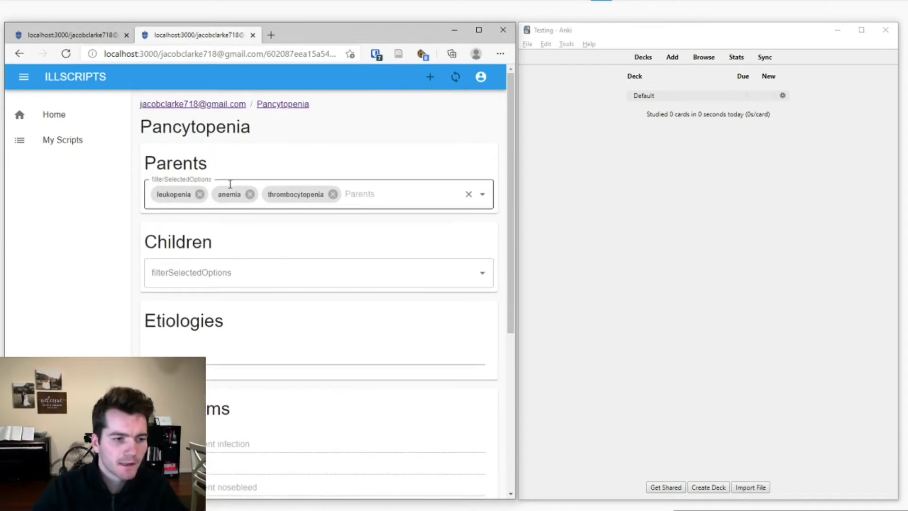
left_click(227, 108)
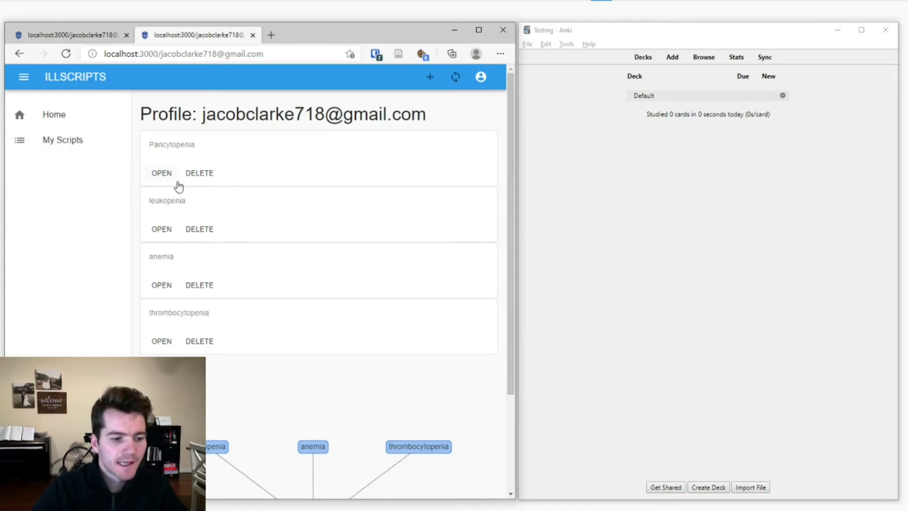
Download the illscripts anki connector and the Popup Dictionary Addon from the ILLSCRIPTS home page and install both add-ons in Anki
scroll(150, 183, "down", 3)
scroll(195, 185, "up", 3)
left_click(66, 119)
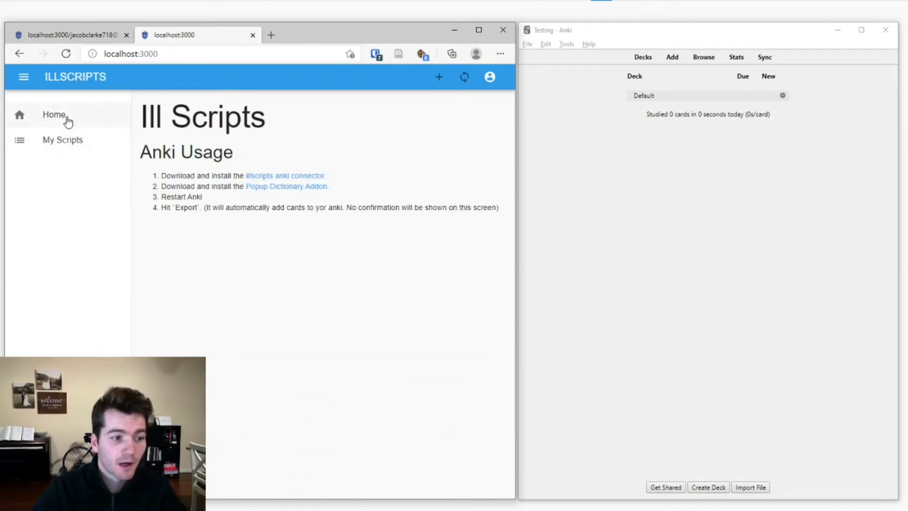
left_click(280, 177)
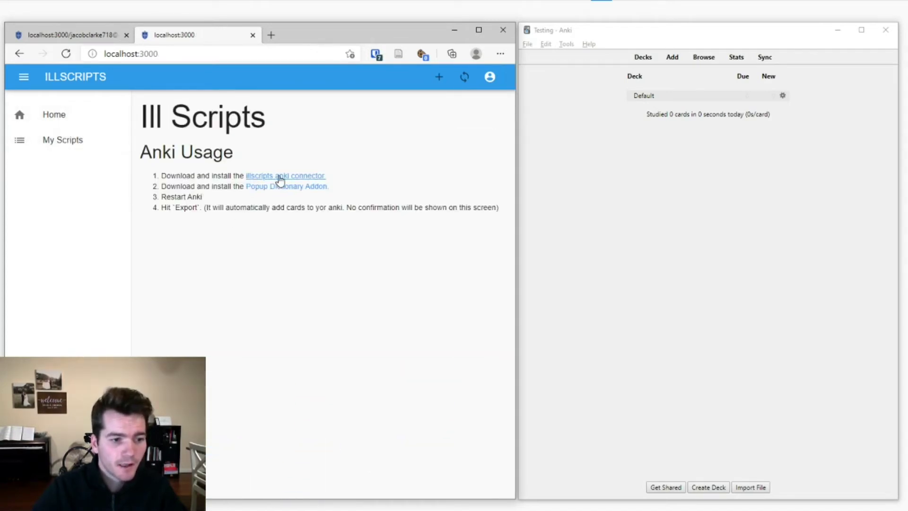
left_click(268, 188)
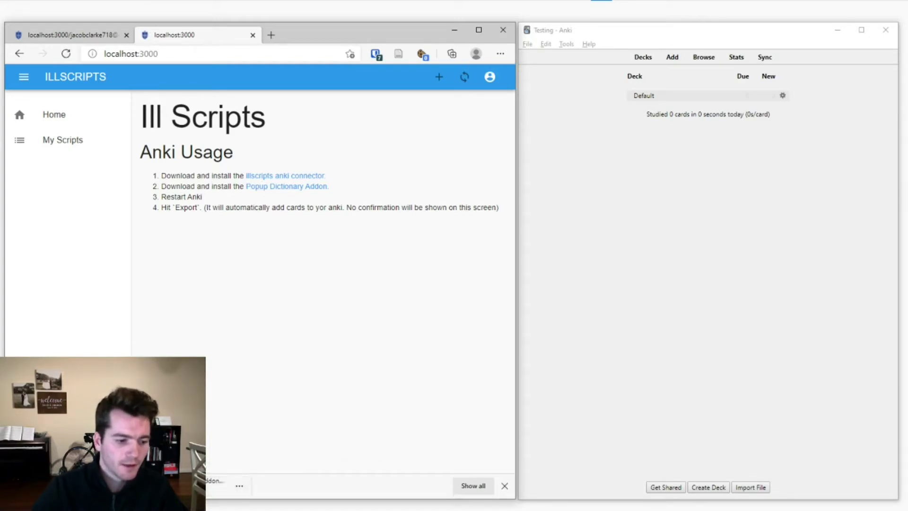
left_click(756, 301)
key("alt+Tab")
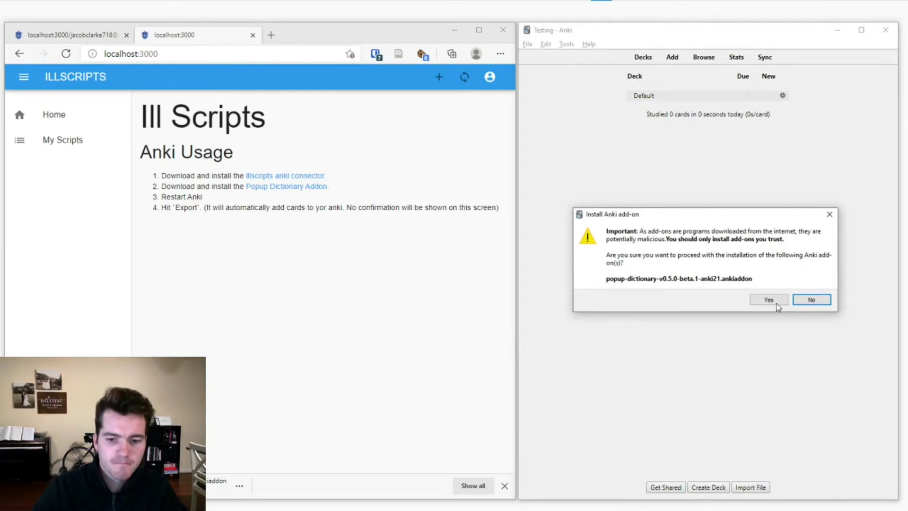
left_click(775, 301)
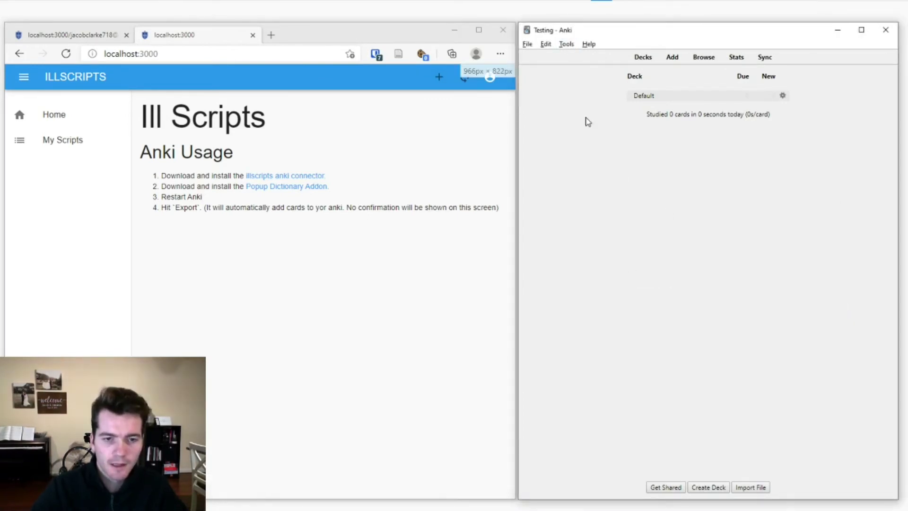
Set dictionaryNoteTypeName to "IllScripts" in the Pop-up Dictionary add-on's configuration, save it, and close the add-ons window
key("ctrl+shift+a")
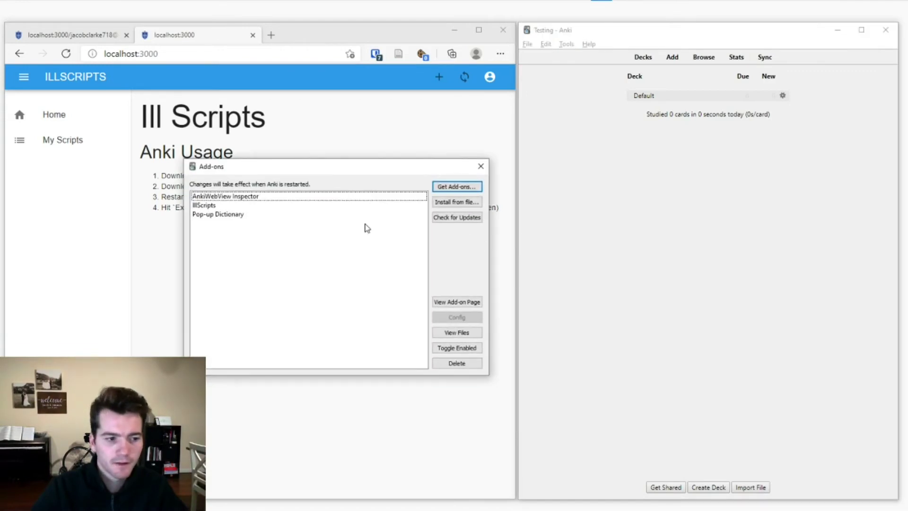
left_click(244, 217)
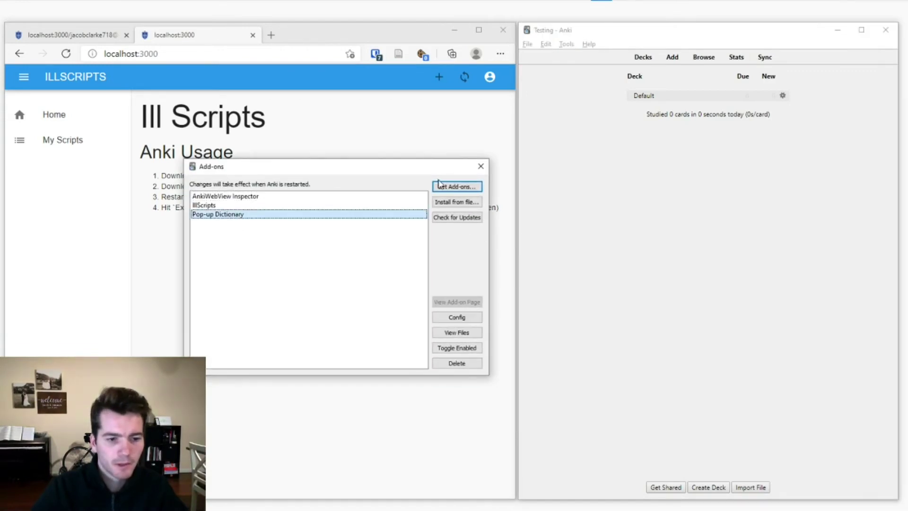
left_click(458, 317)
left_click_drag(310, 175, 365, 177)
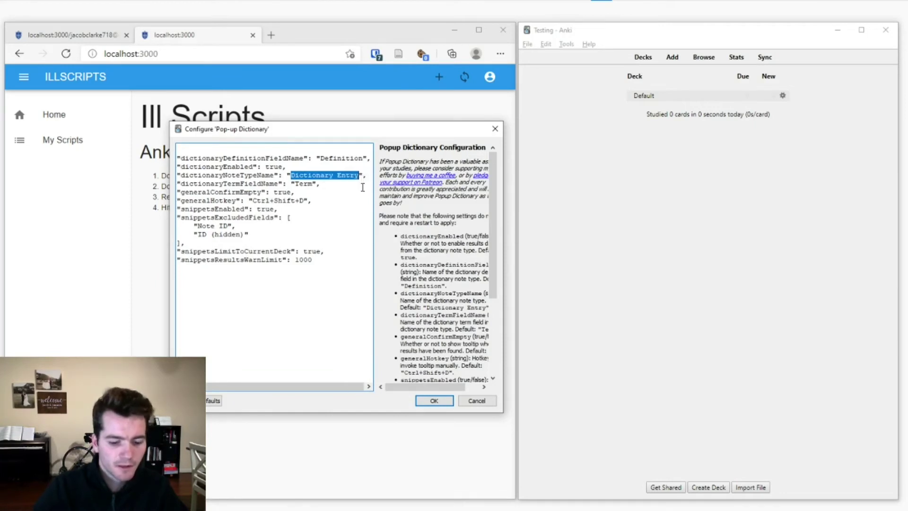
type("IllScripts")
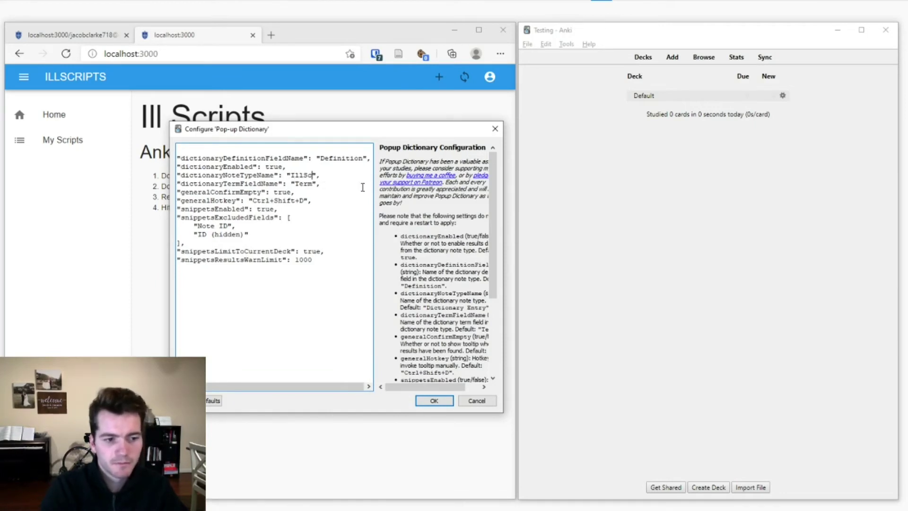
left_click(434, 400)
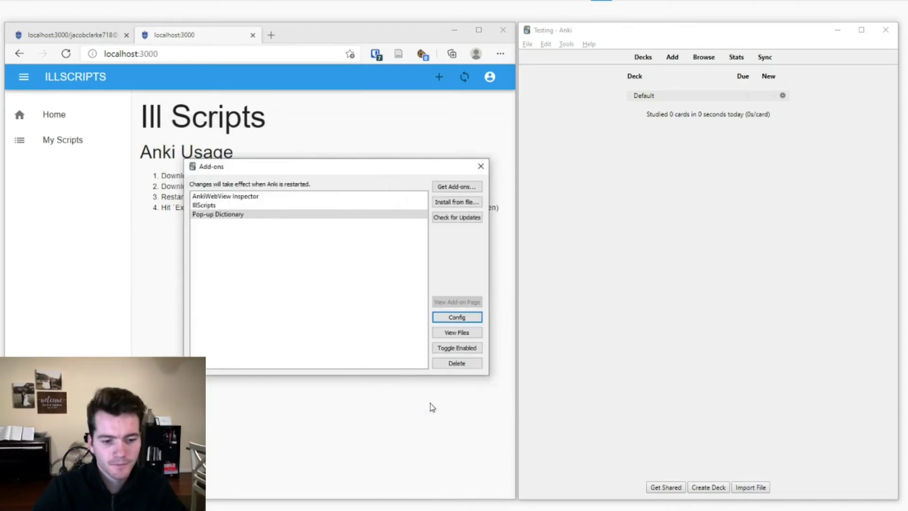
left_click(481, 166)
Restart Anki to apply the add-on changes
left_click(884, 30)
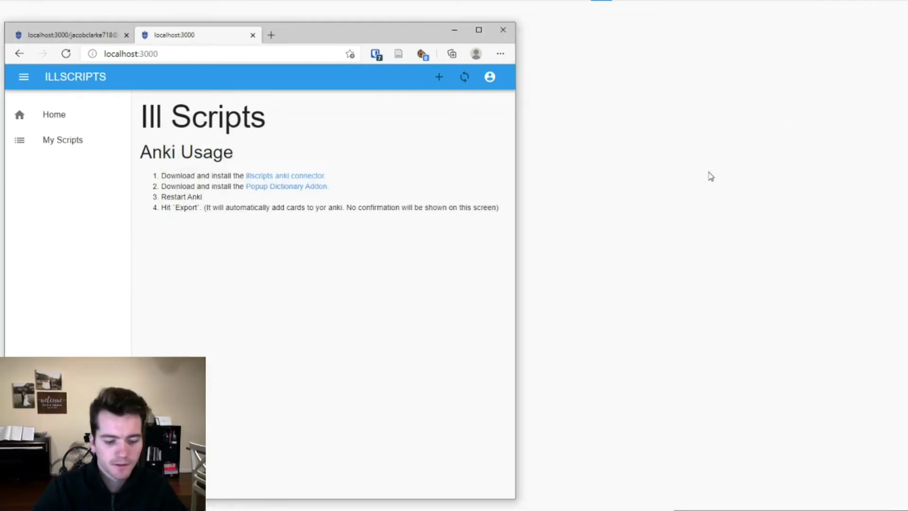
key("super")
type("anki")
key("Return")
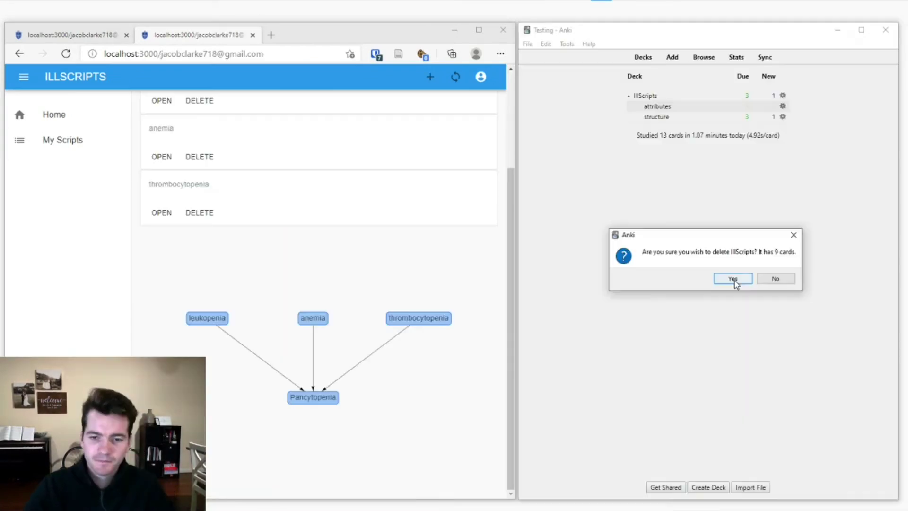
Confirm deleting the existing IllScripts deck in Anki and export the scripts to Anki from the ILLSCRIPTS profile page
left_click(734, 280)
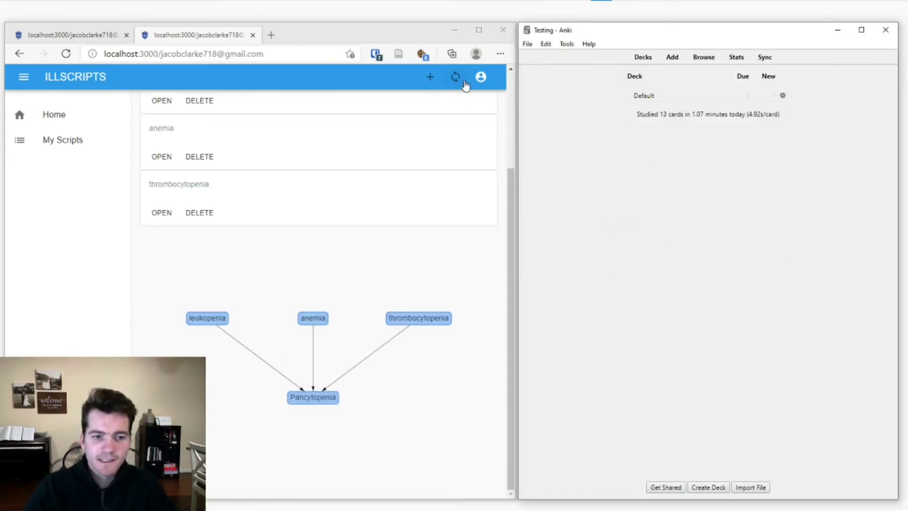
left_click(460, 82)
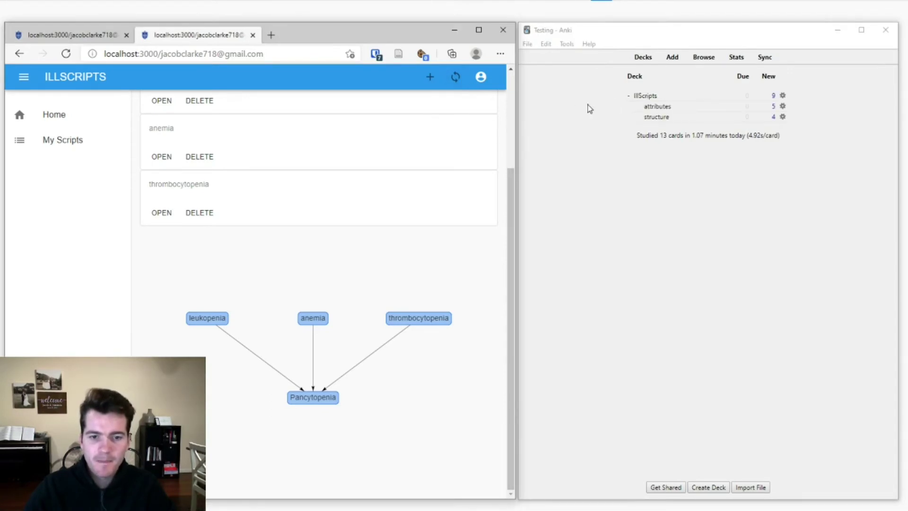
Start studying the IllScripts structure deck in Anki and reveal the answer to the Pancytopenia Parents card
left_click(656, 117)
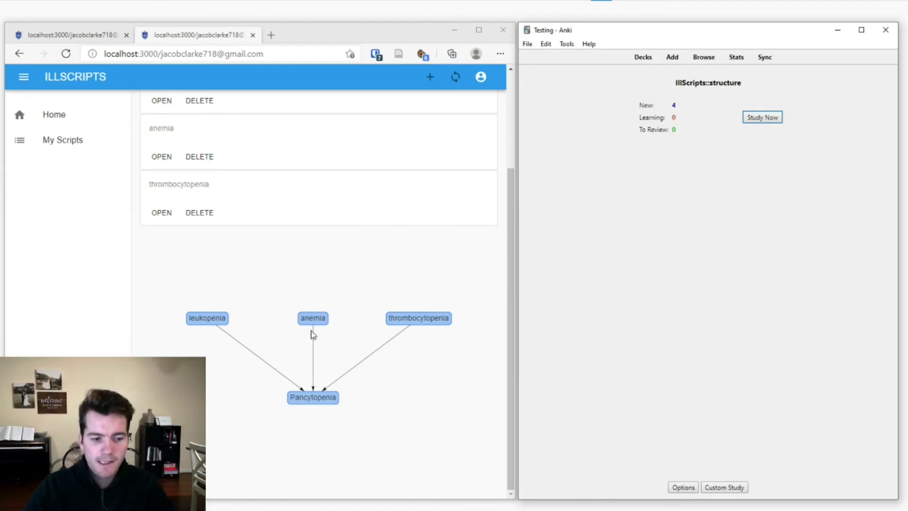
left_click(752, 119)
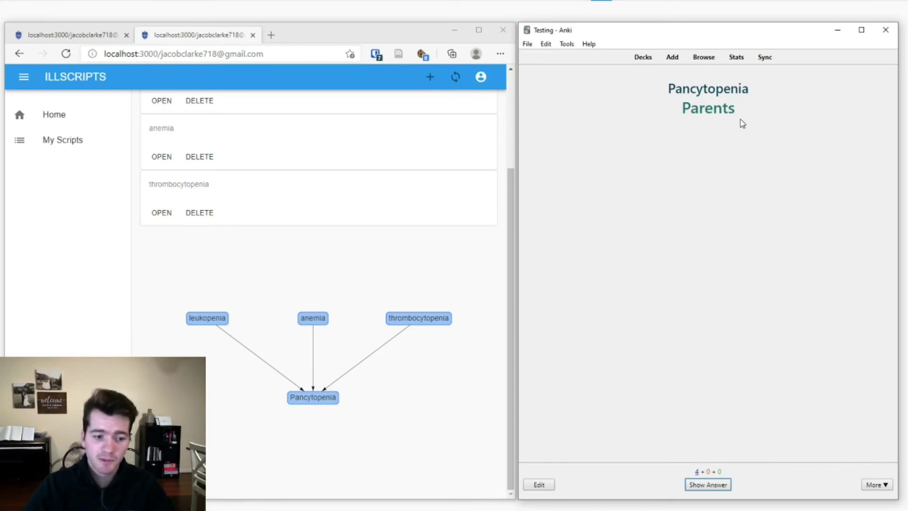
key("space")
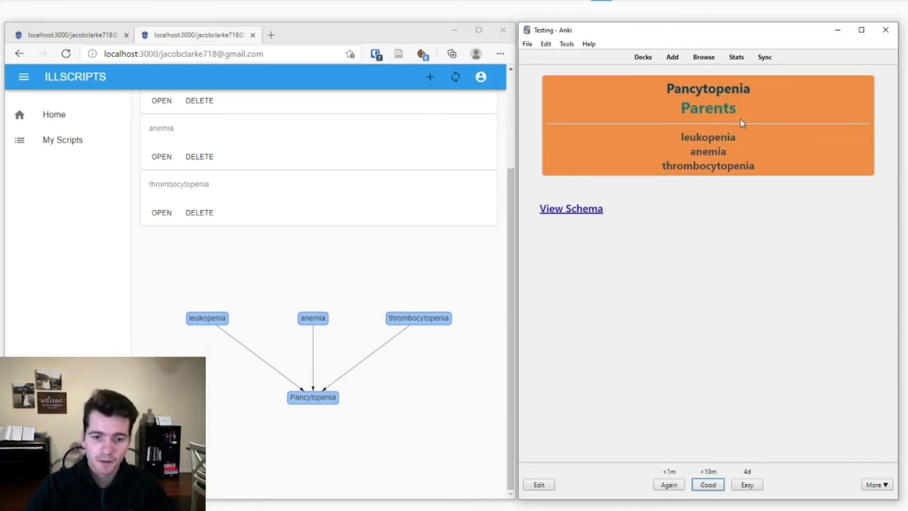
Look up leukopenia and its child Pancytopenia in the pop-up dictionary, rate the card Good, and return to the deck list
double_click(704, 138)
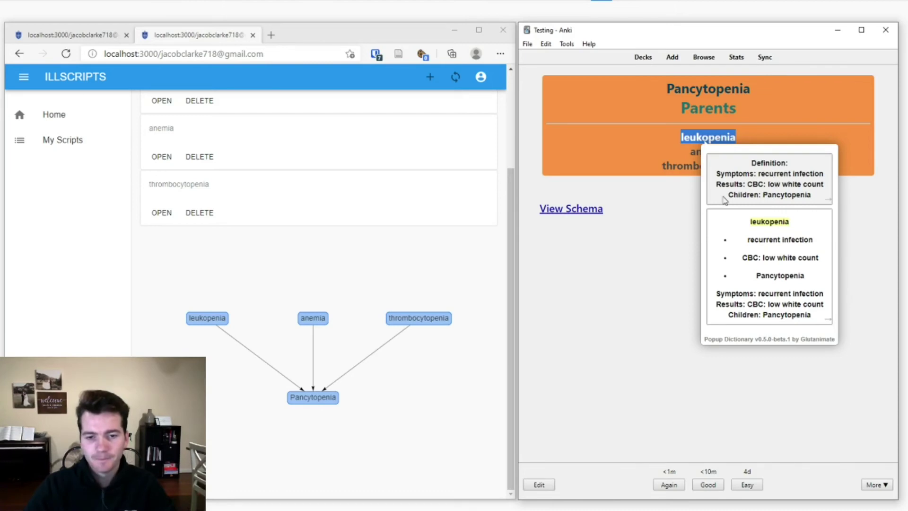
double_click(764, 194)
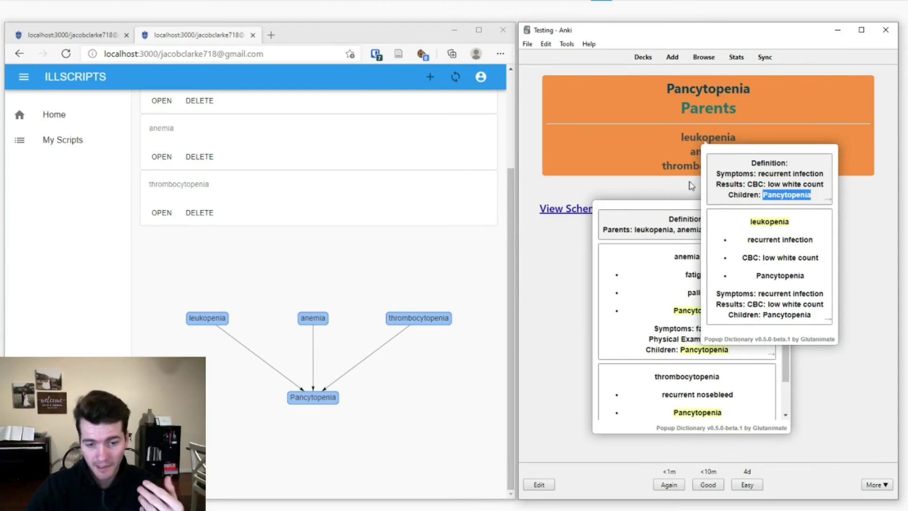
left_click(648, 193)
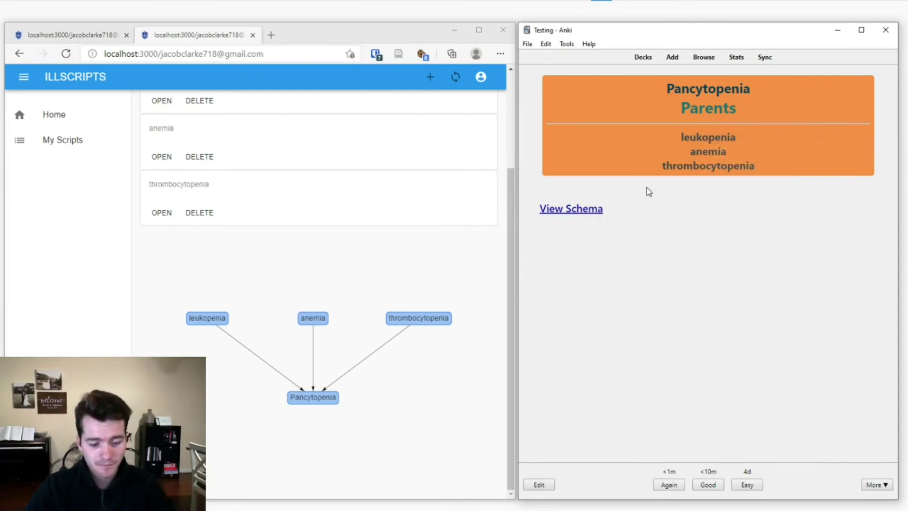
key("space")
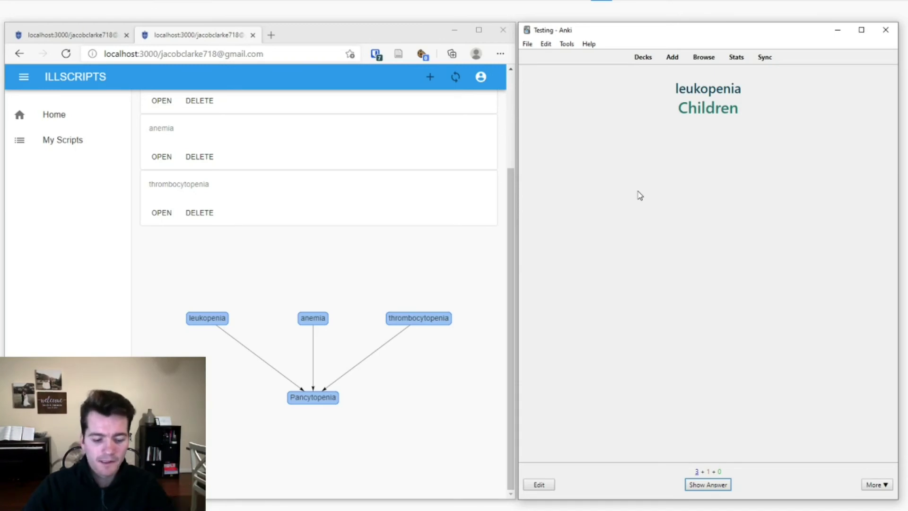
key("d")
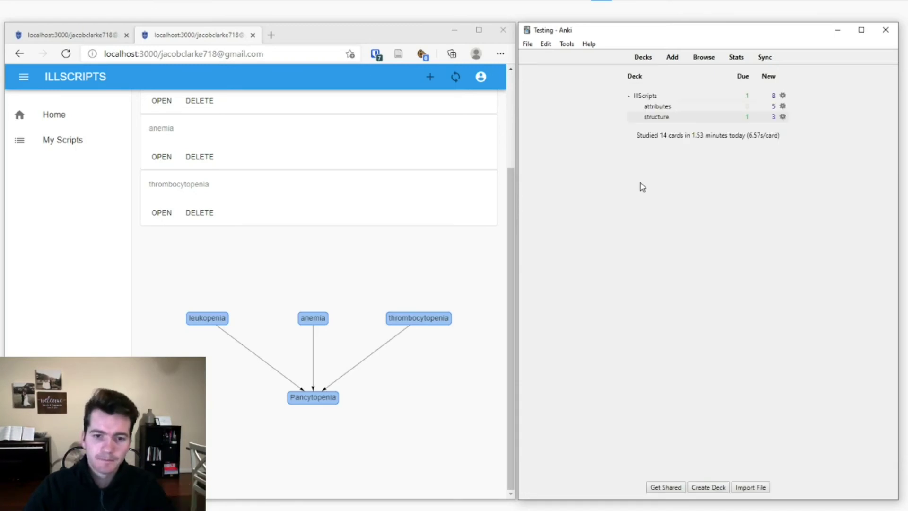
Study the IllScripts attributes deck, rating the leukopenia Symptoms card Good and revealing the anemia Symptoms answer, and return to the deck list
left_click(659, 108)
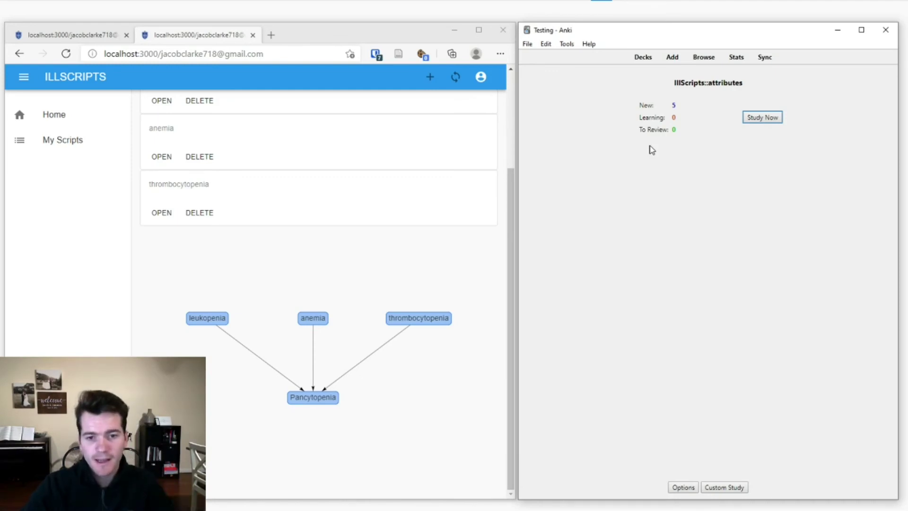
key("s")
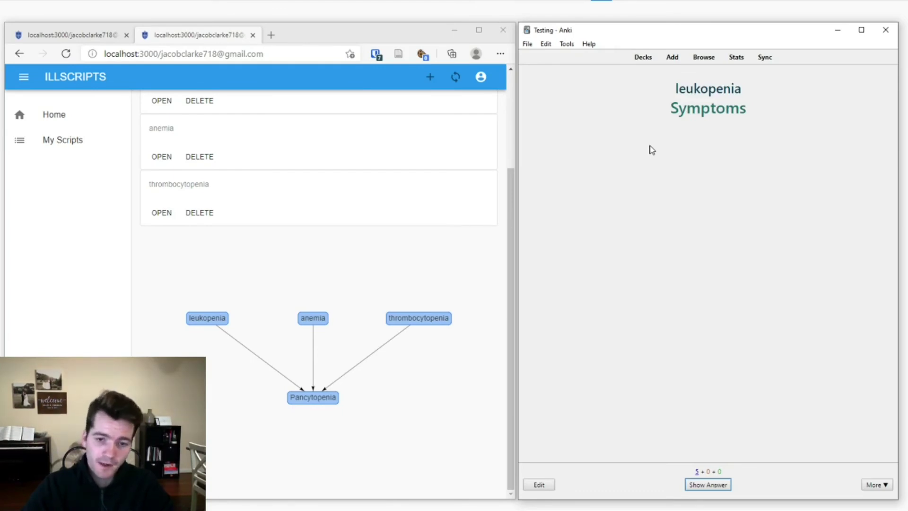
key("space")
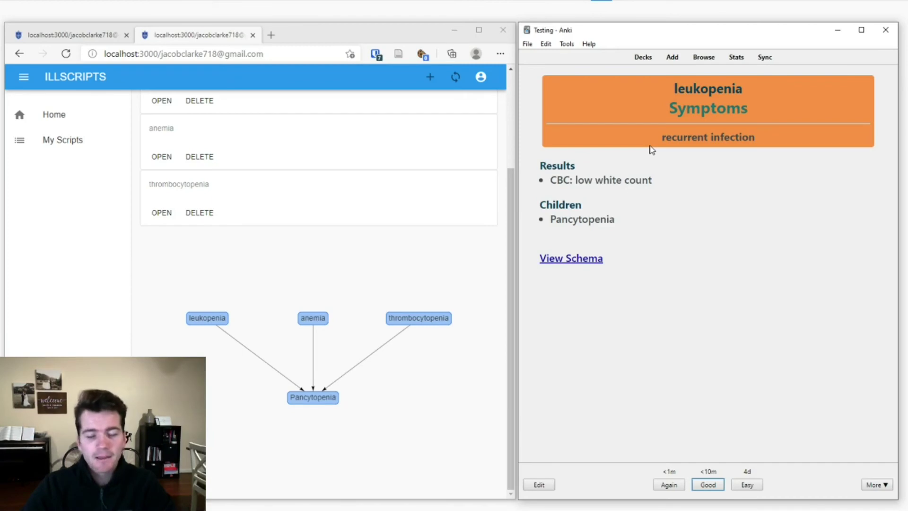
key("space")
key("space")
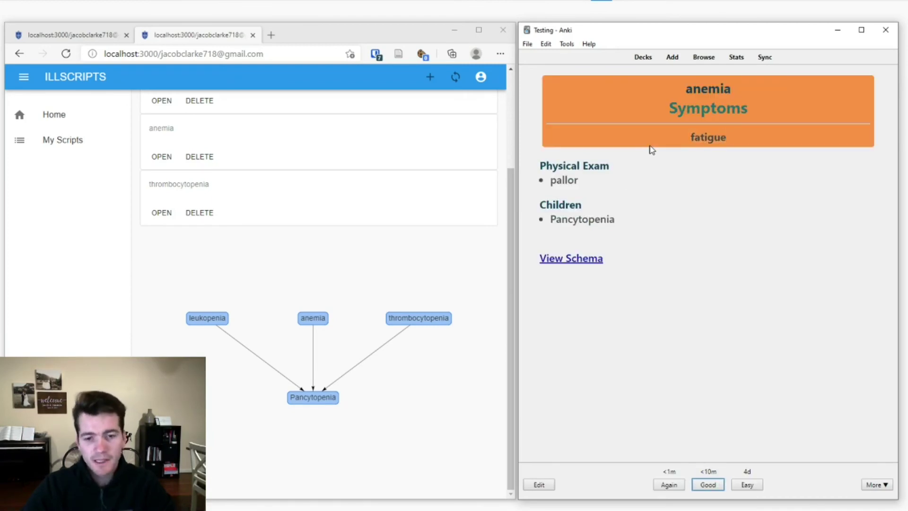
key("d")
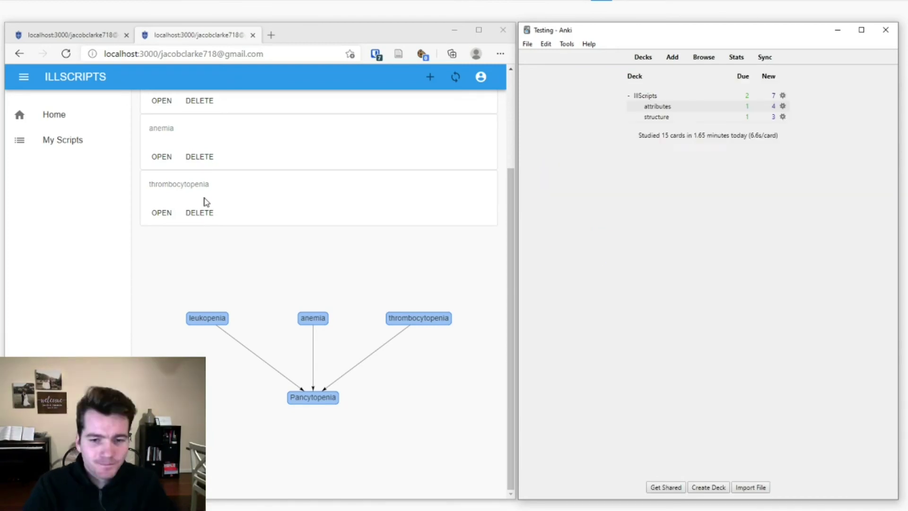